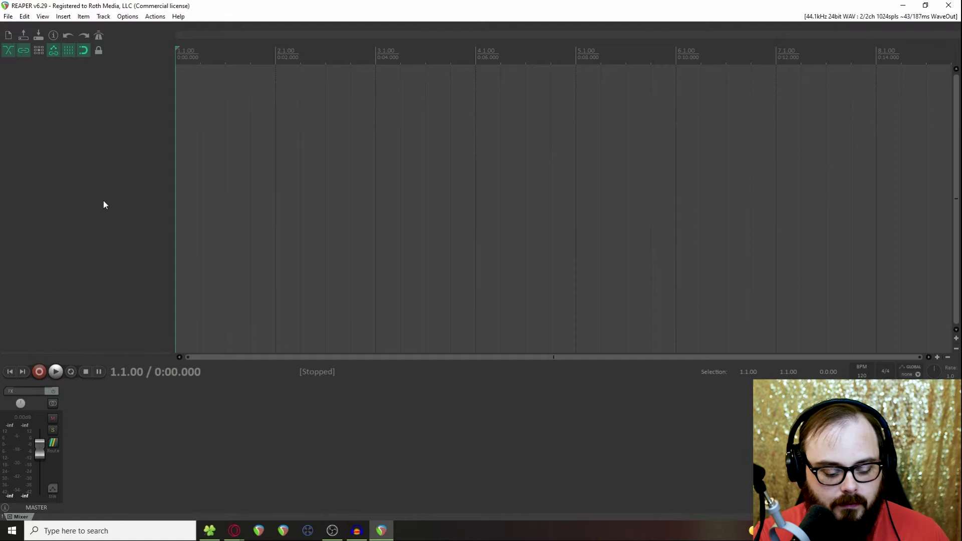
Add iZotope RX 6 Audio Editor.exe as the default primary external editor in REAPER Preferences
key("ctrl+p")
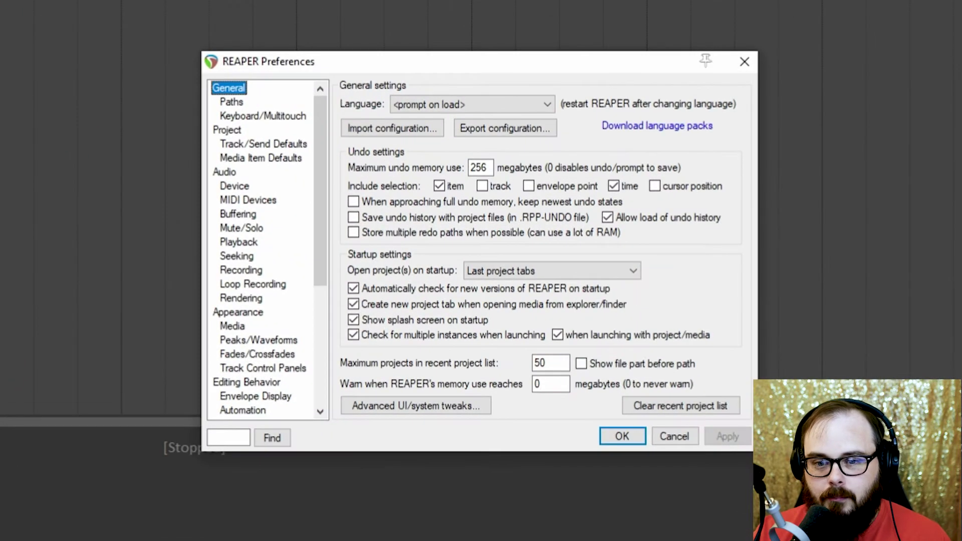
scroll(257, 192, "down", 5)
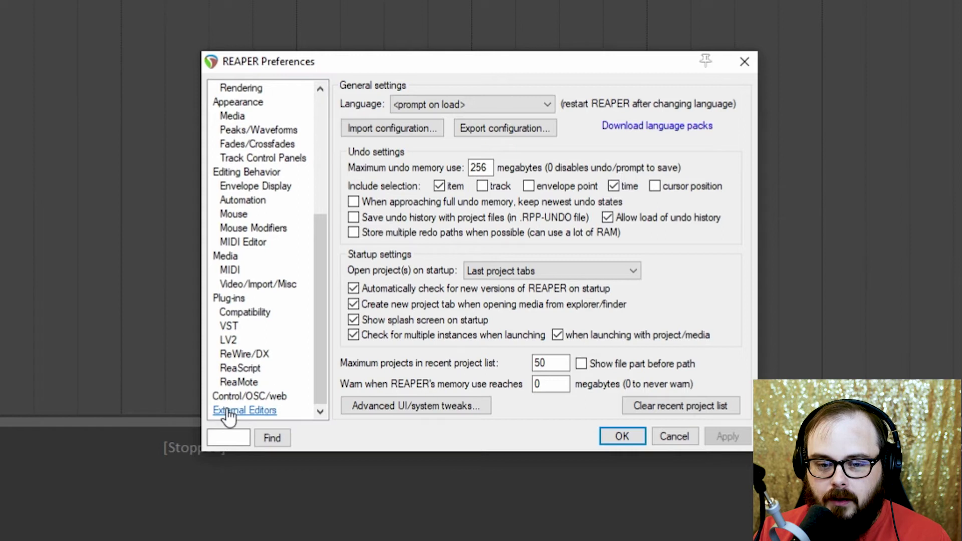
left_click(228, 415)
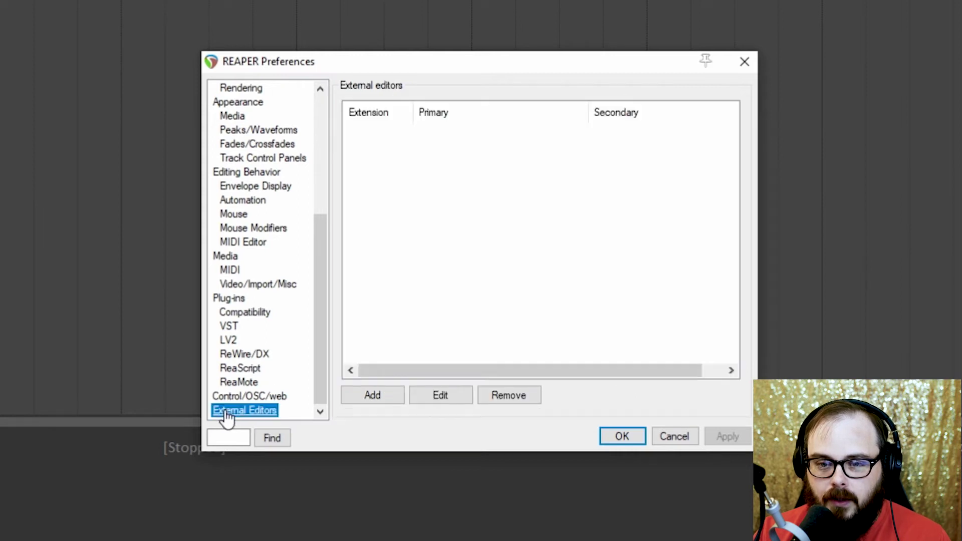
left_click(374, 397)
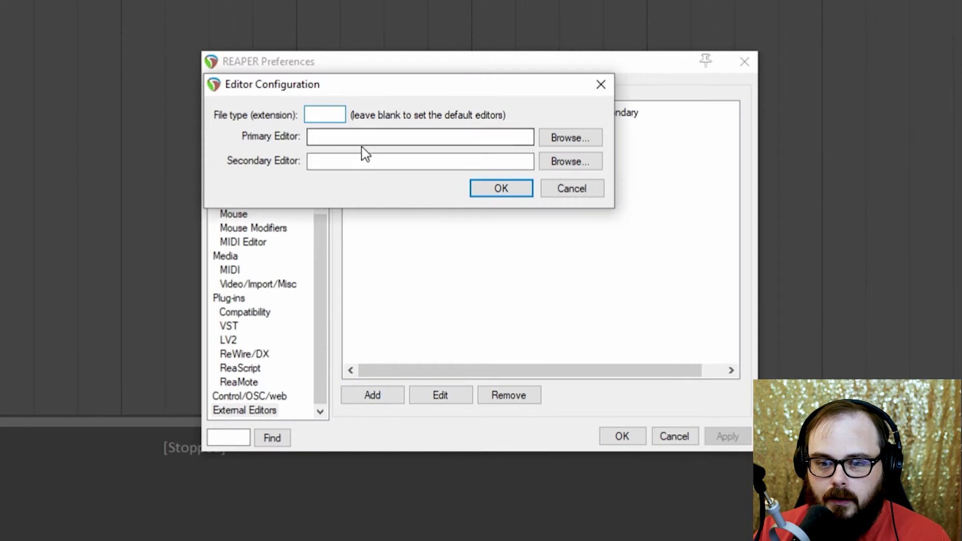
left_click(564, 144)
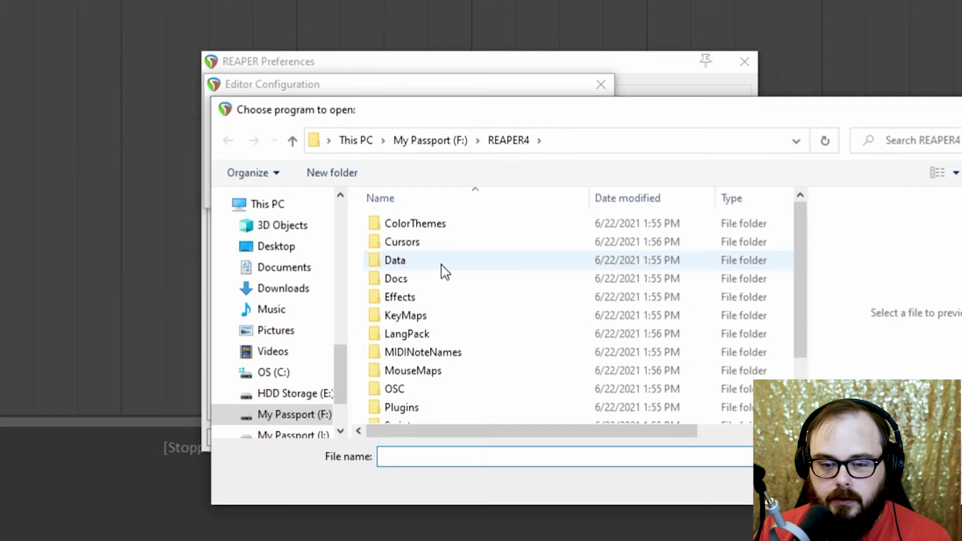
left_click(273, 372)
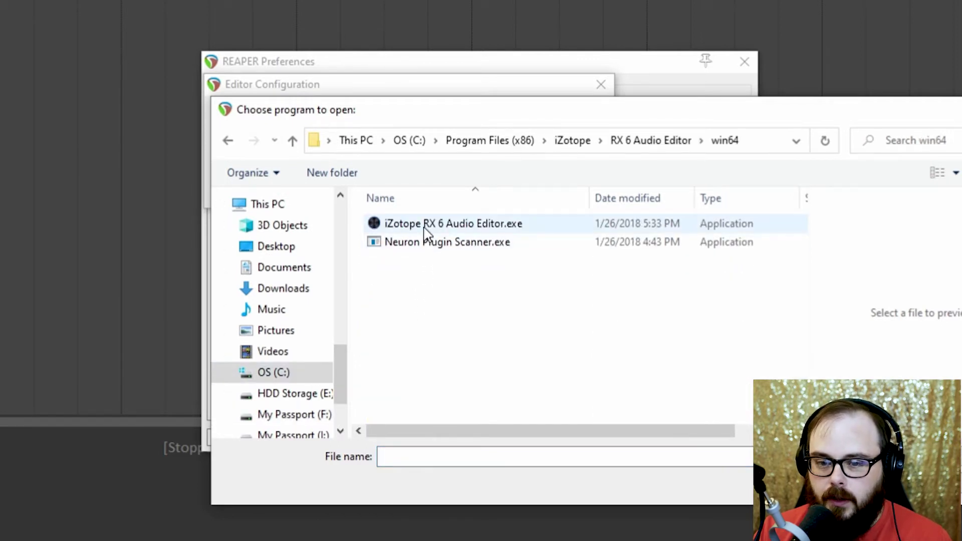
double_click(424, 224)
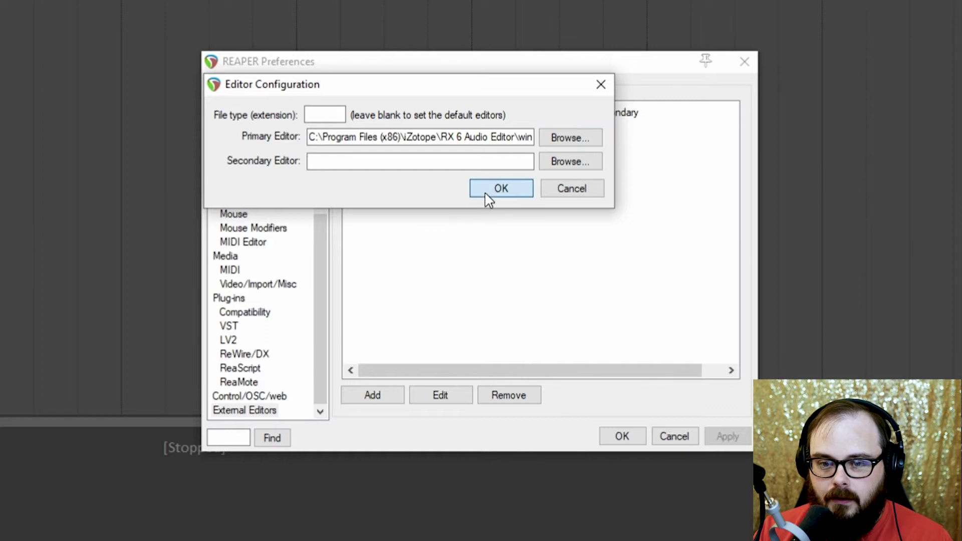
left_click(489, 200)
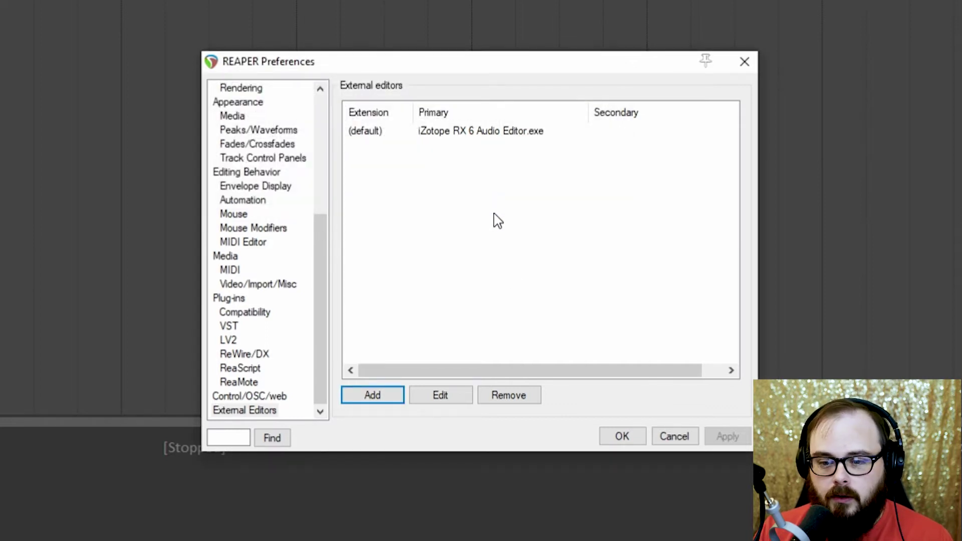
left_click(620, 437)
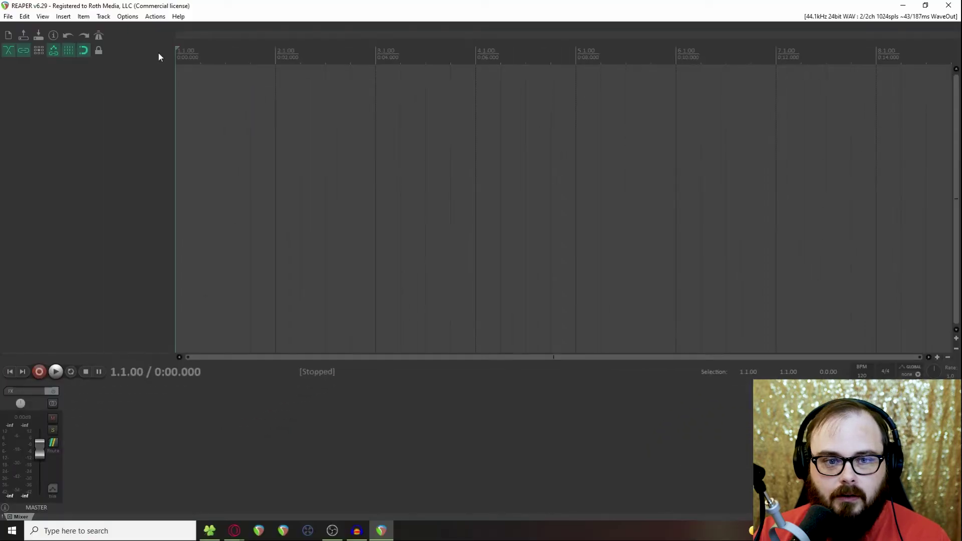
Open the pem_027-main project and select Lauren's clip around 3:34
key("ctrl+o")
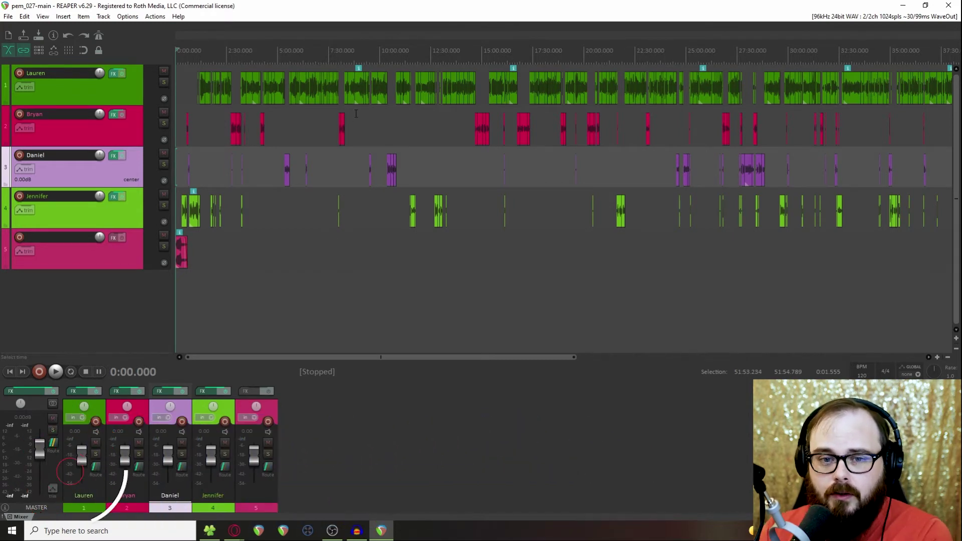
scroll(356, 113, "up", 5)
scroll(356, 113, "down", 2)
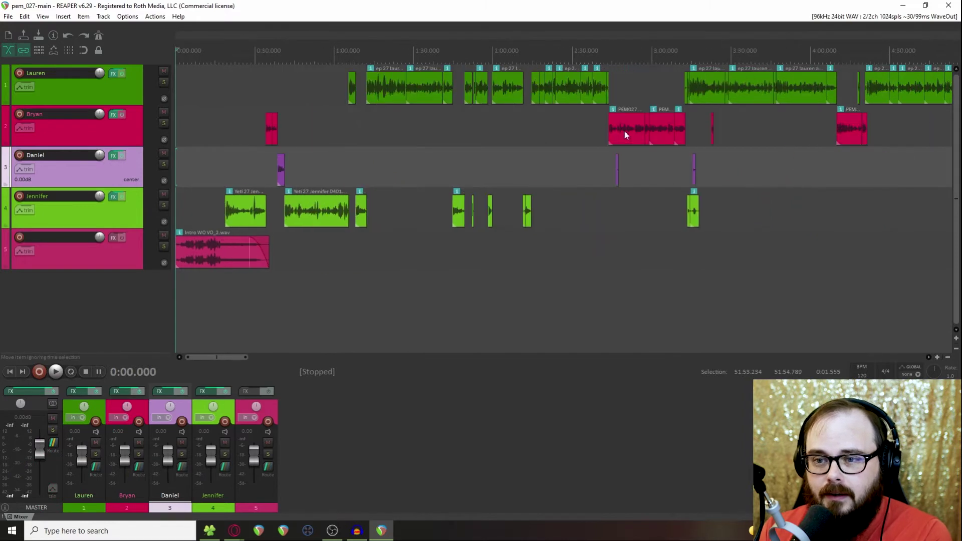
left_click(744, 82)
scroll(737, 86, "up", 5)
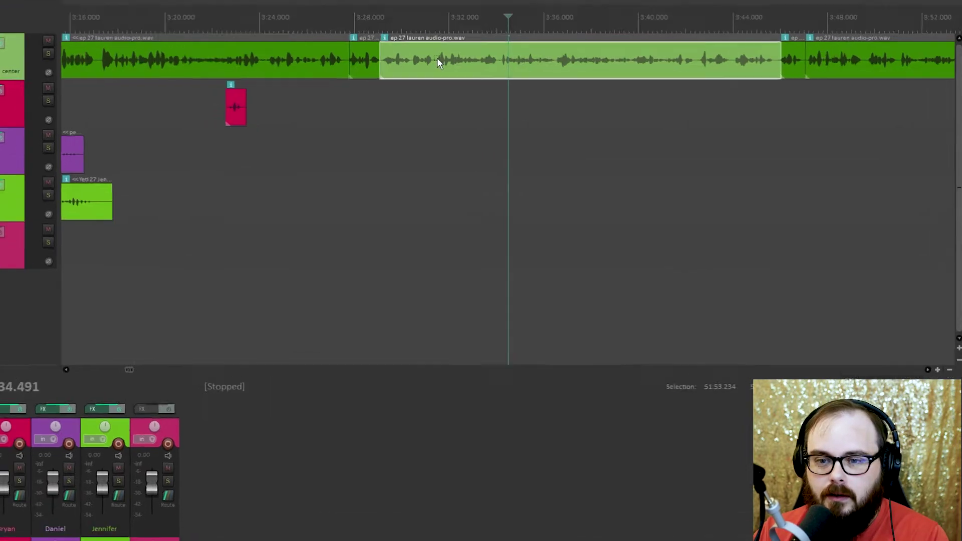
Open Lauren's clip, ep 27 lauren audio-pro.wav, in iZotope RX 6 Audio Editor
right_click(503, 89)
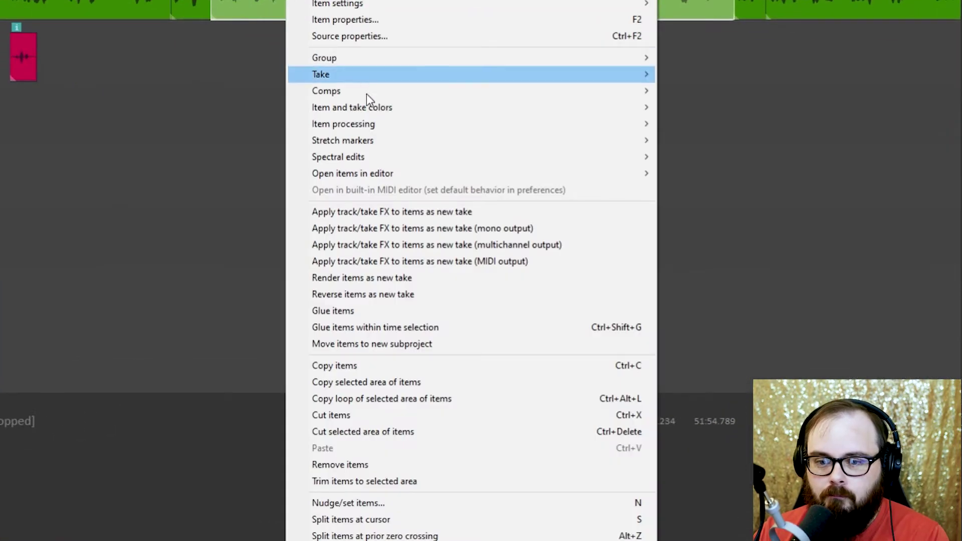
mouse_move(371, 174)
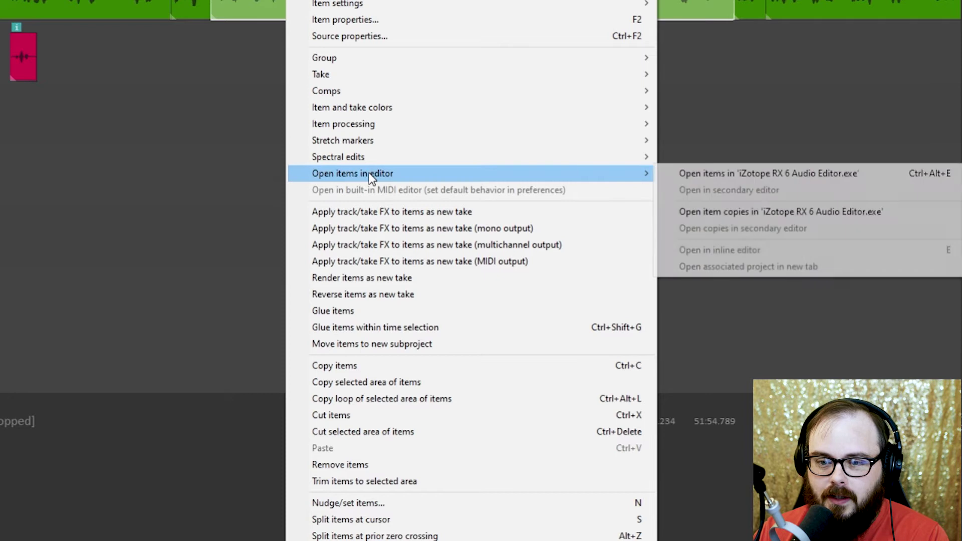
left_click(698, 175)
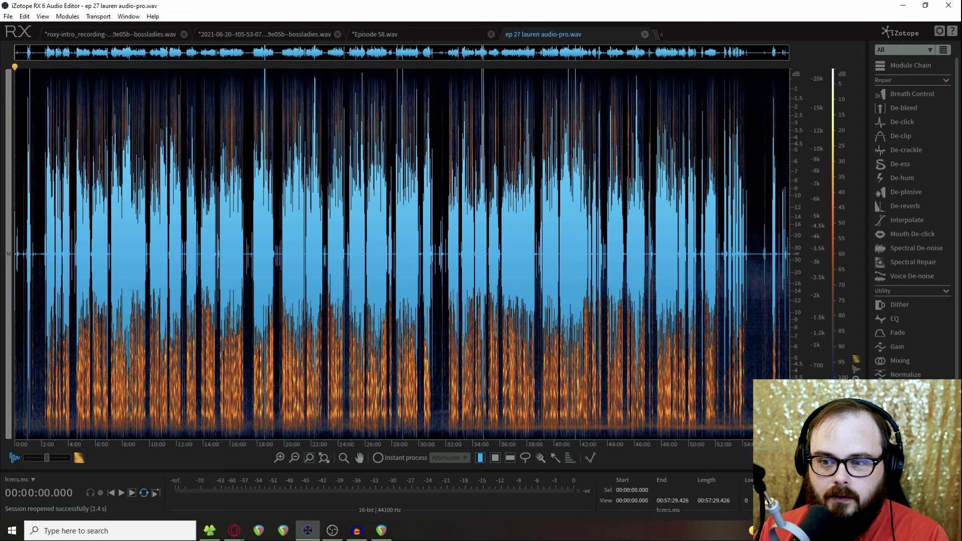
Review the file in RX with the playhead at 00:22:55.982 and the end, then return to REAPER
left_click_drag(59, 215, 482, 215)
left_click(323, 214)
key("End")
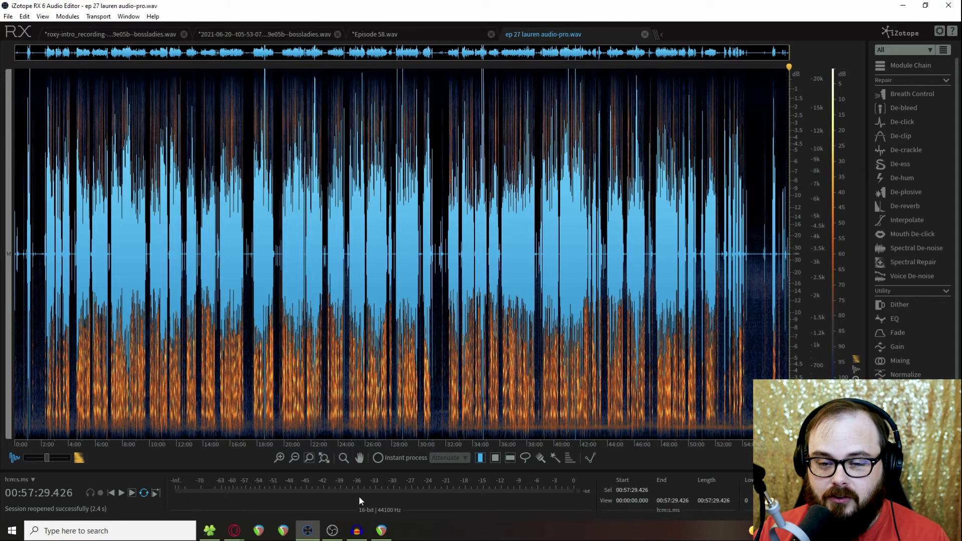
key("alt+Tab")
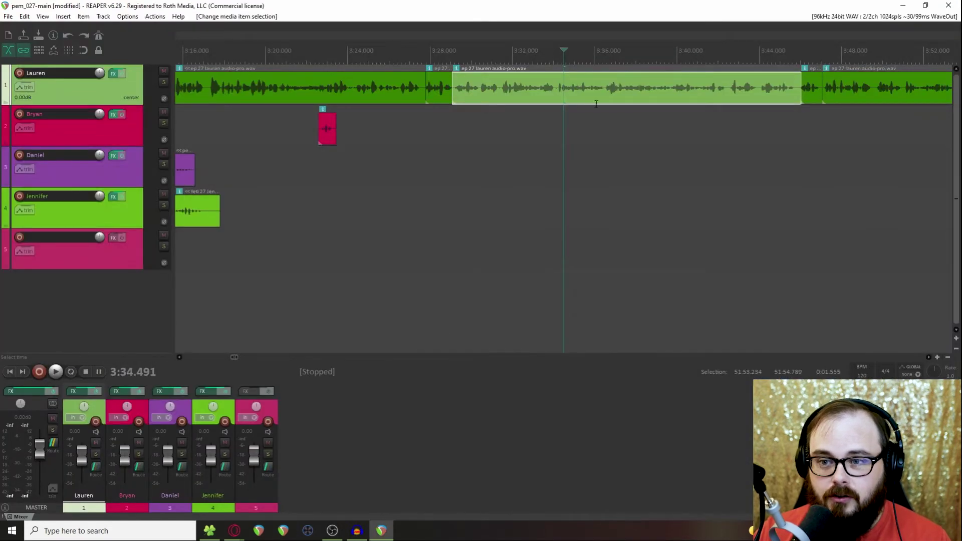
Split Lauren's clip at the time selection from 3:42.5 to 3:43.9
left_click(738, 60)
scroll(705, 95, "up", 4)
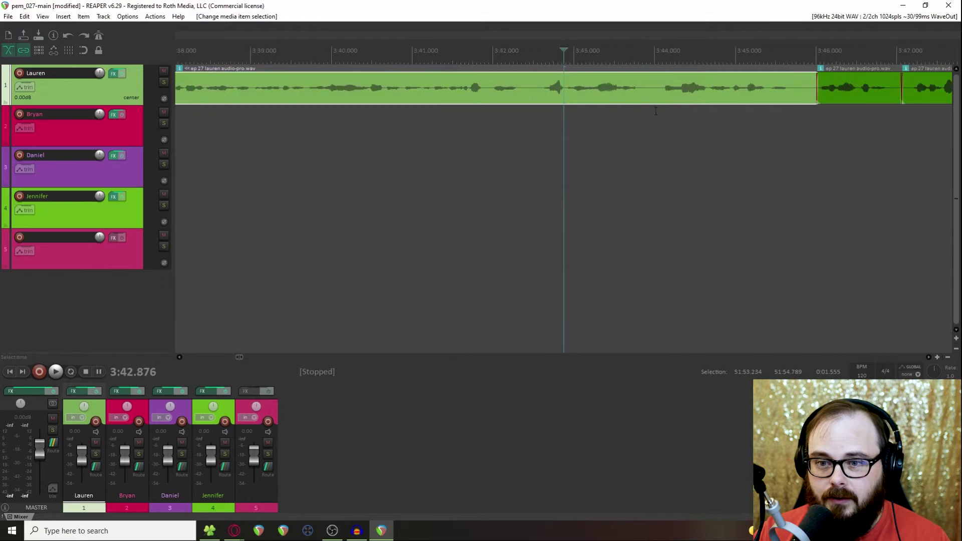
left_click_drag(535, 108, 648, 105)
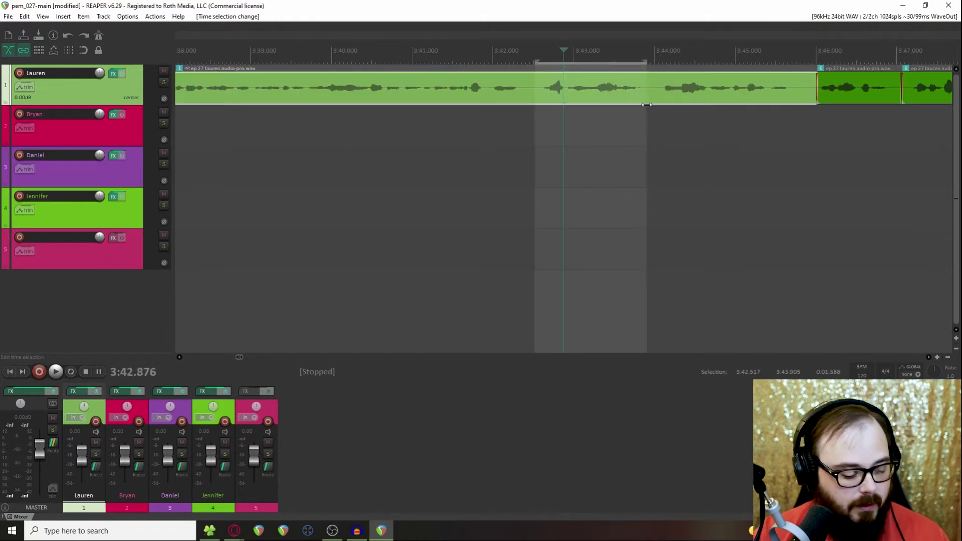
key("shift+s")
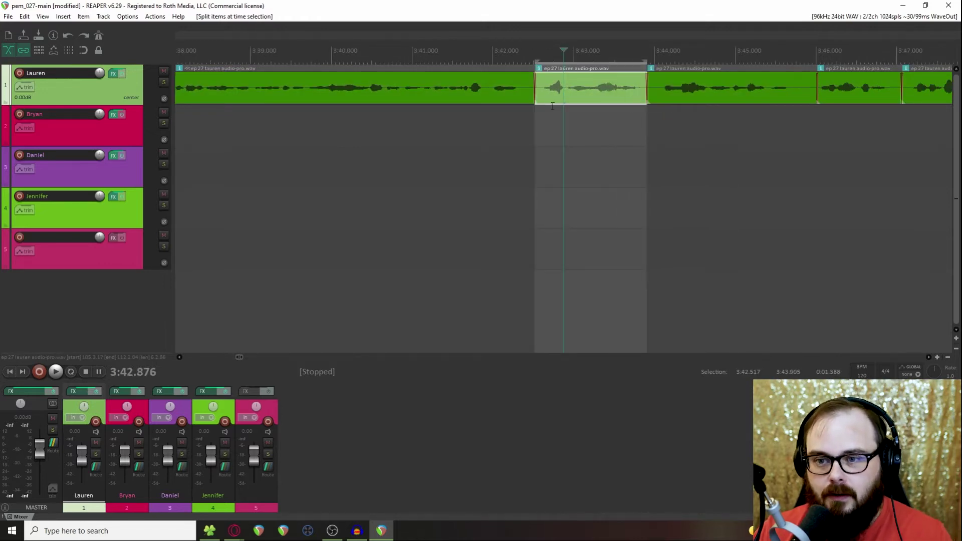
Open a copy of the split clip in iZotope RX 6 Audio Editor as a new take
right_click(578, 83)
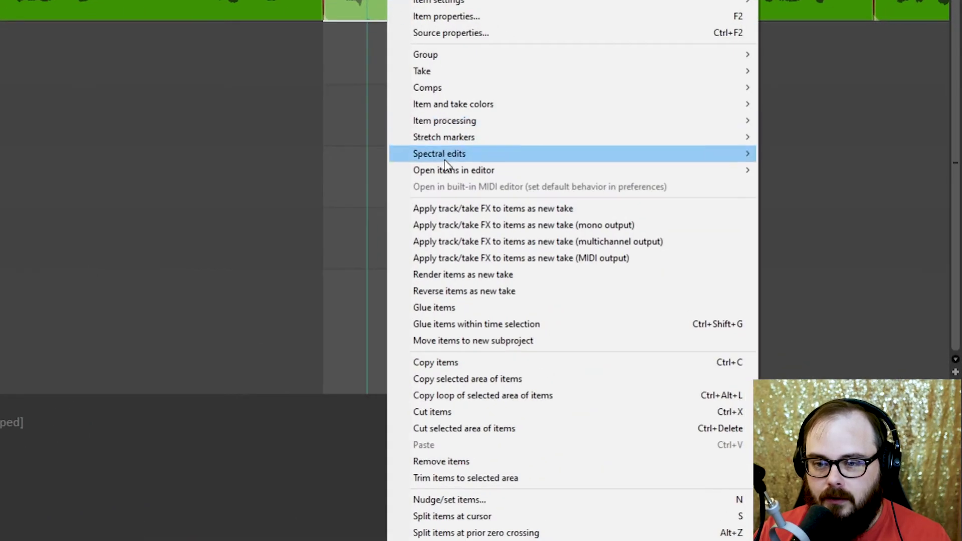
mouse_move(444, 167)
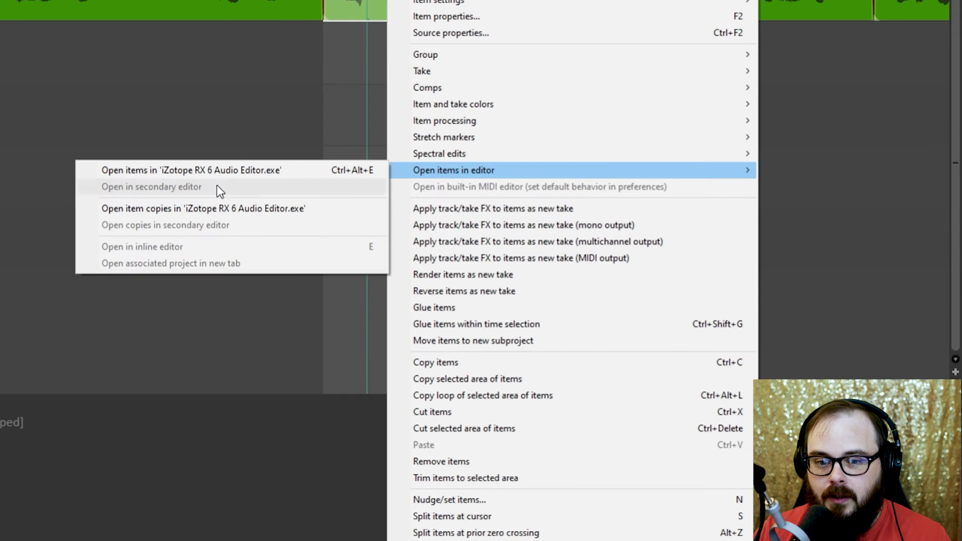
left_click(125, 209)
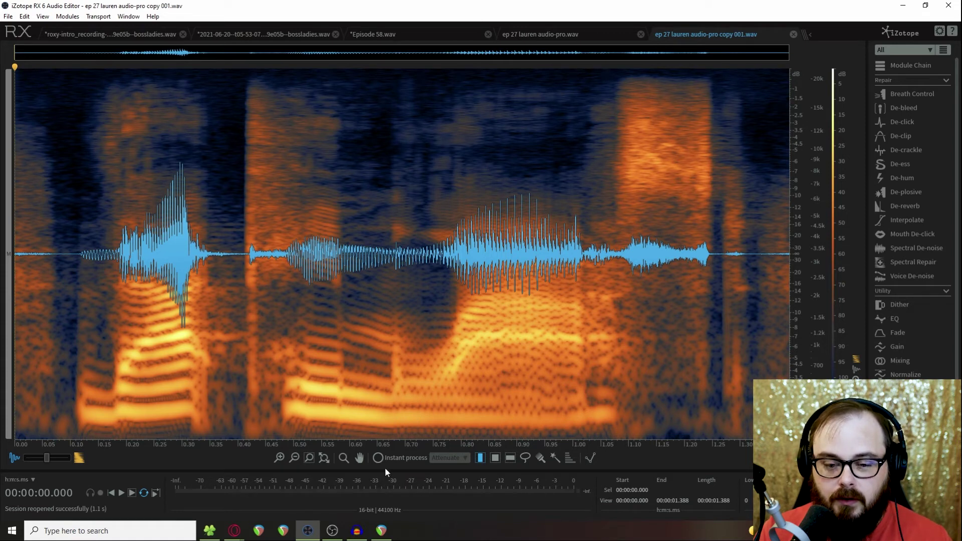
Toggle the split clip between its original and copied takes, leave the original active, and return to RX
left_click(382, 530)
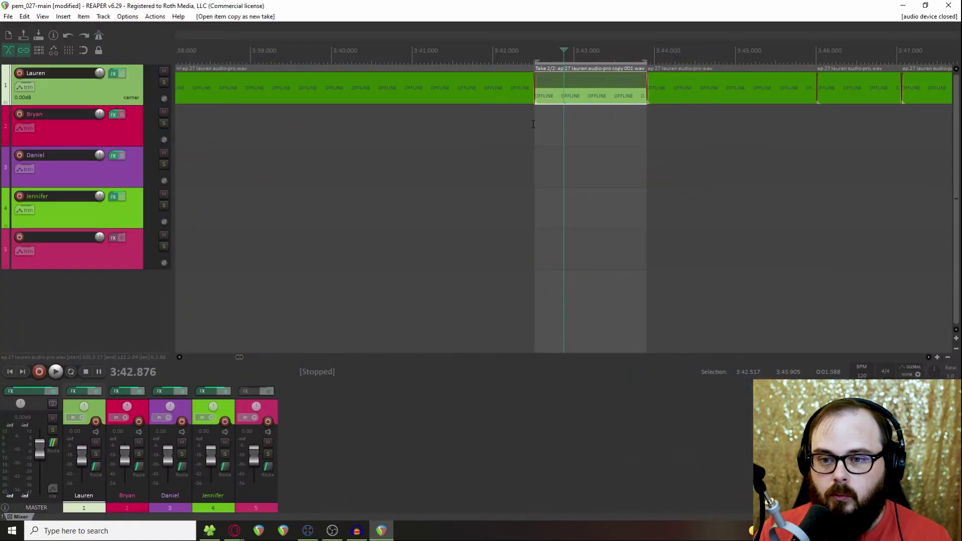
left_click(554, 84)
left_click(554, 96)
left_click(552, 77)
left_click(555, 92)
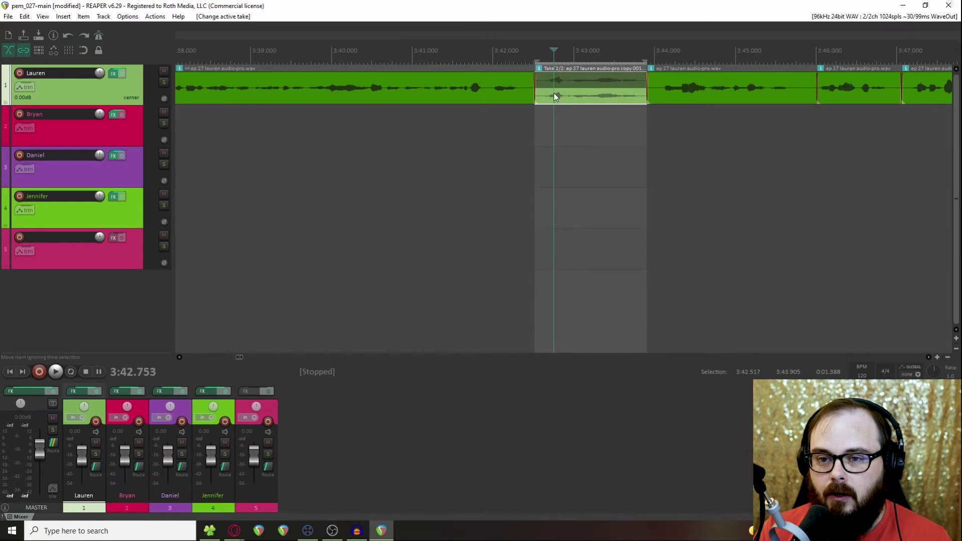
left_click(554, 81)
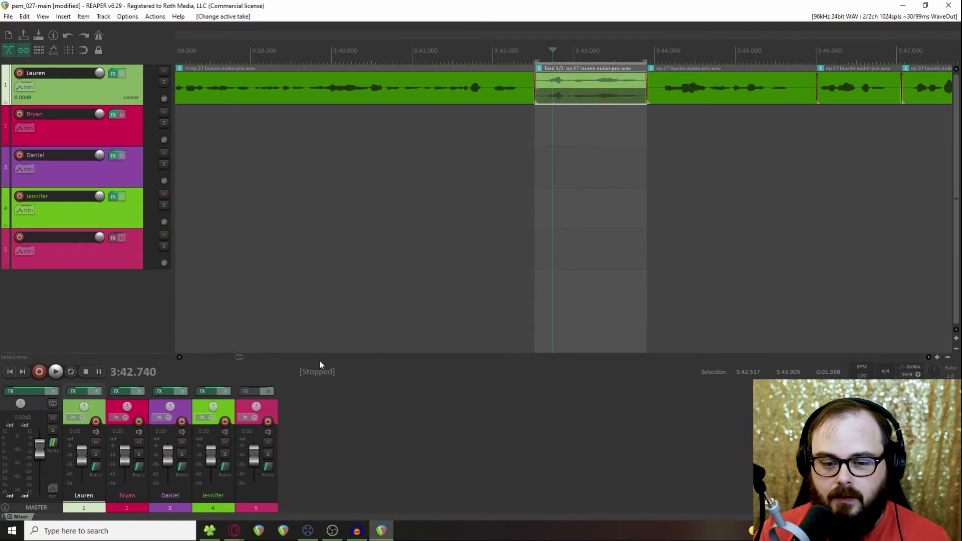
left_click(314, 533)
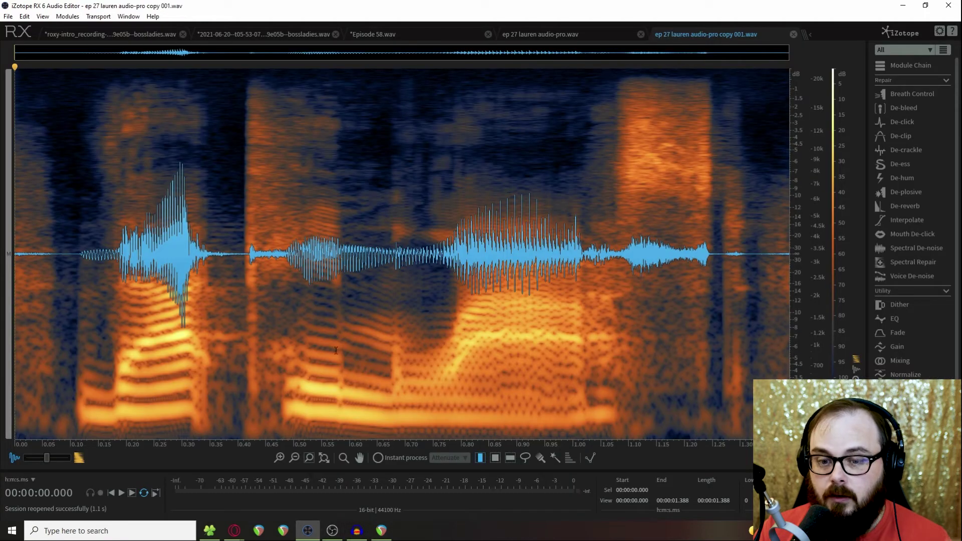
Apply a 4 dB gain boost three times to the copy with the Gain module
left_click(886, 376)
key("ctrl+g")
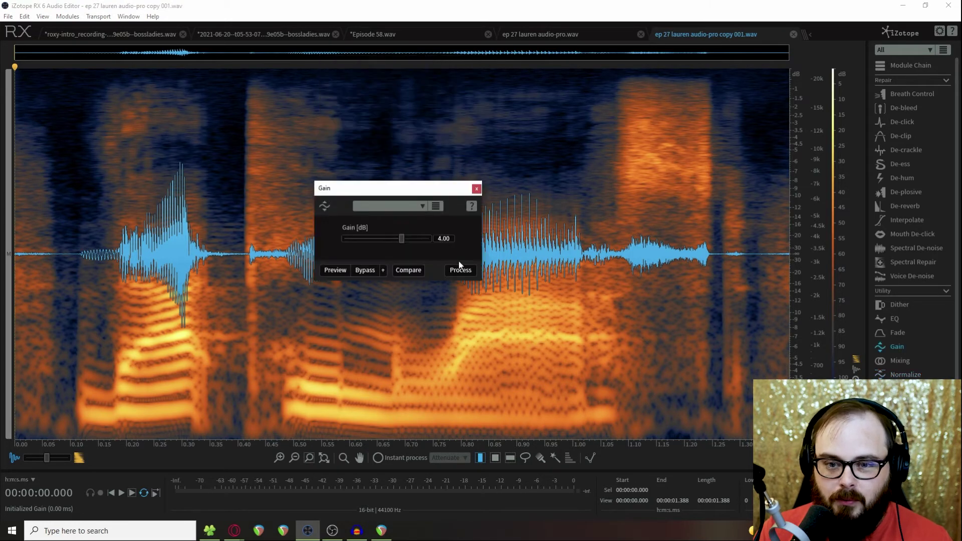
left_click(460, 271)
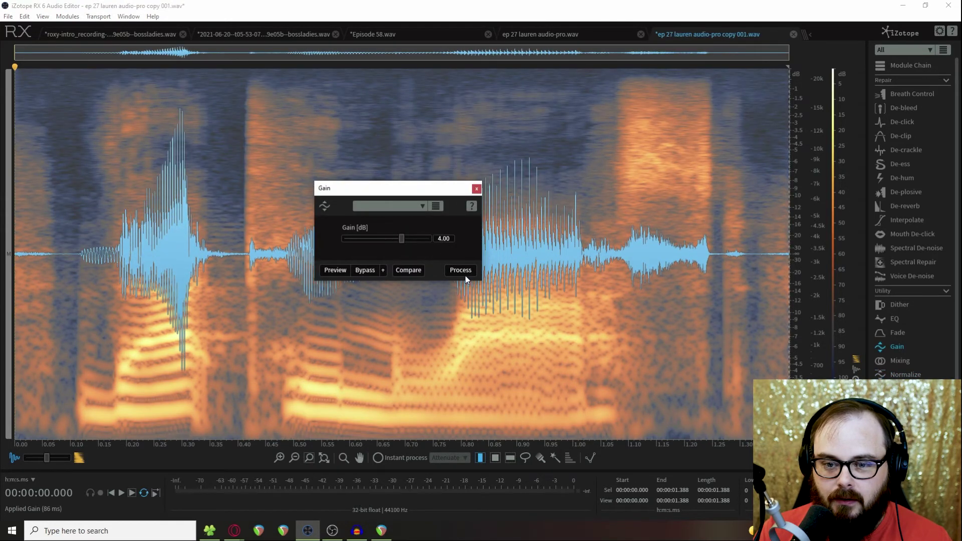
left_click(465, 272)
left_click(246, 149)
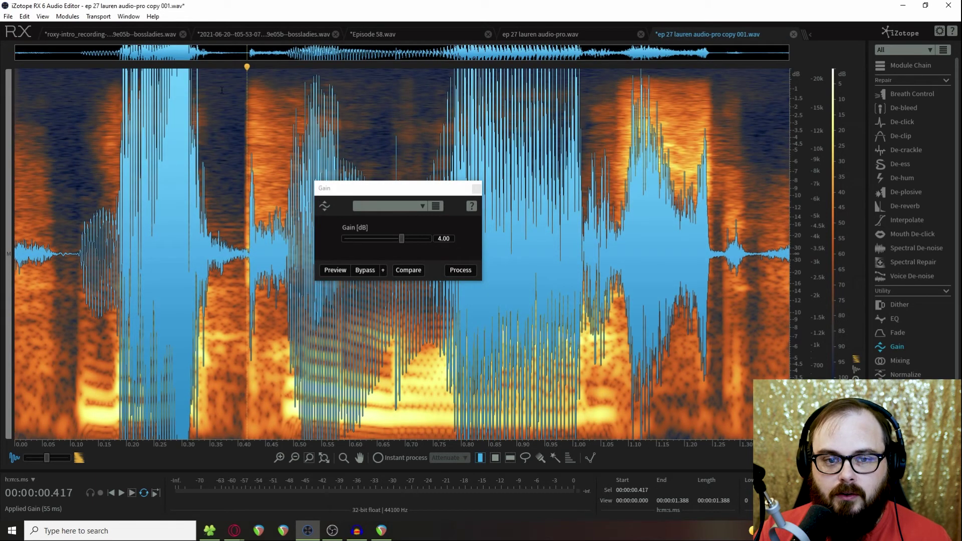
Overwrite the copy 001 file with the boosted audio and select the split clip in REAPER
left_click(8, 16)
left_click(34, 104)
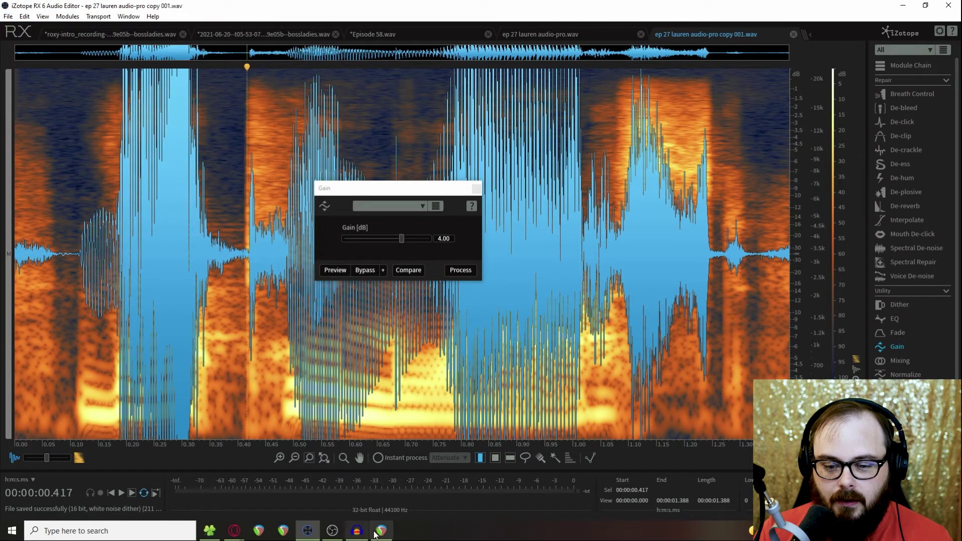
left_click(357, 530)
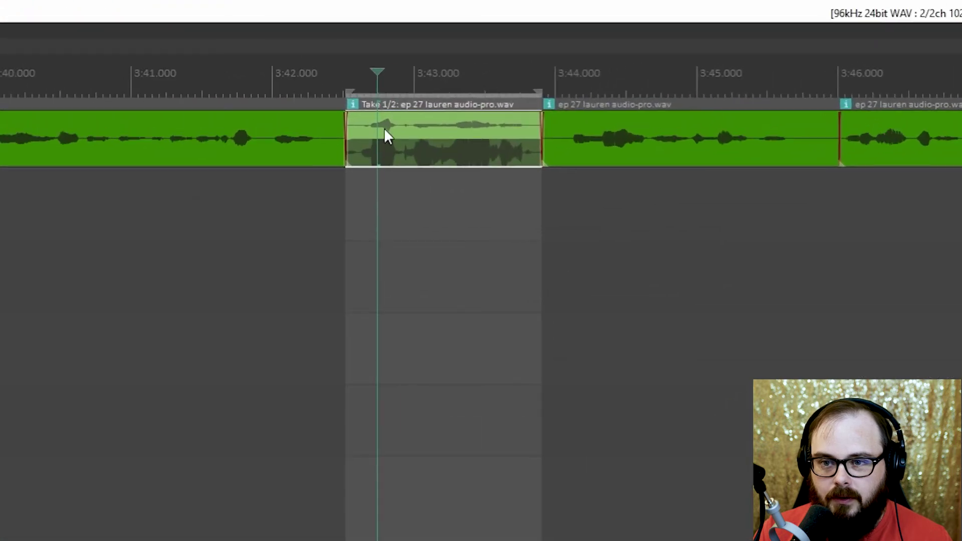
left_click(540, 85)
Make the original take active and play it from just before the split clip
left_click(421, 155)
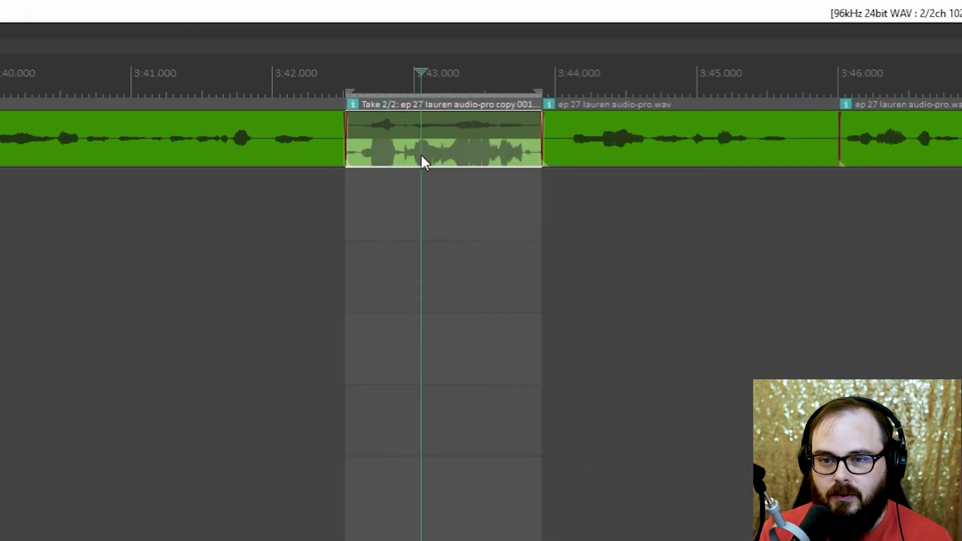
left_click(212, 200)
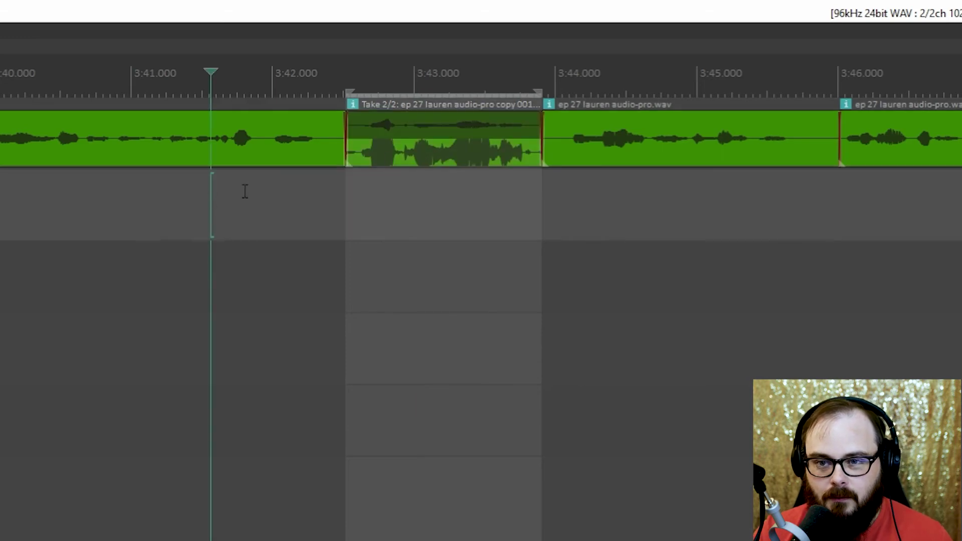
left_click(412, 129)
left_click(234, 193)
key("space")
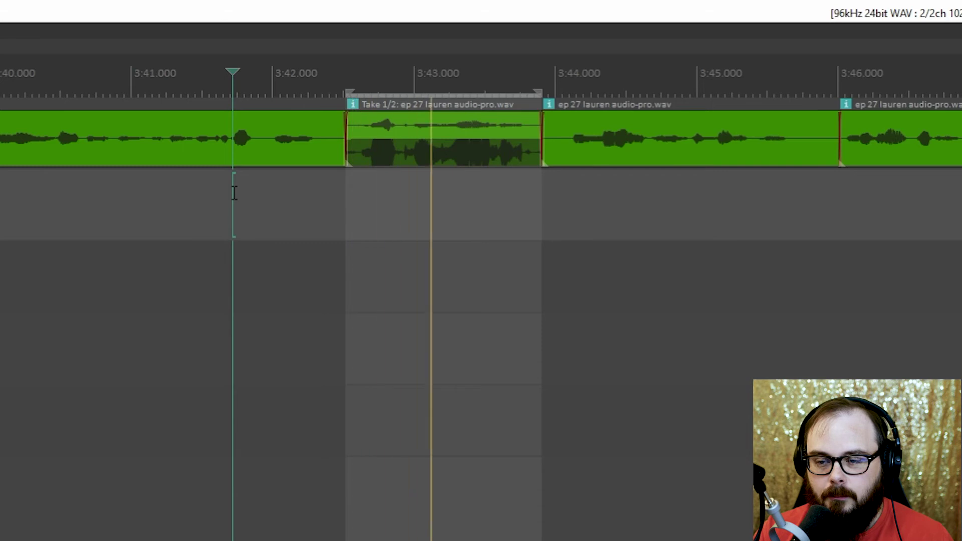
key("space")
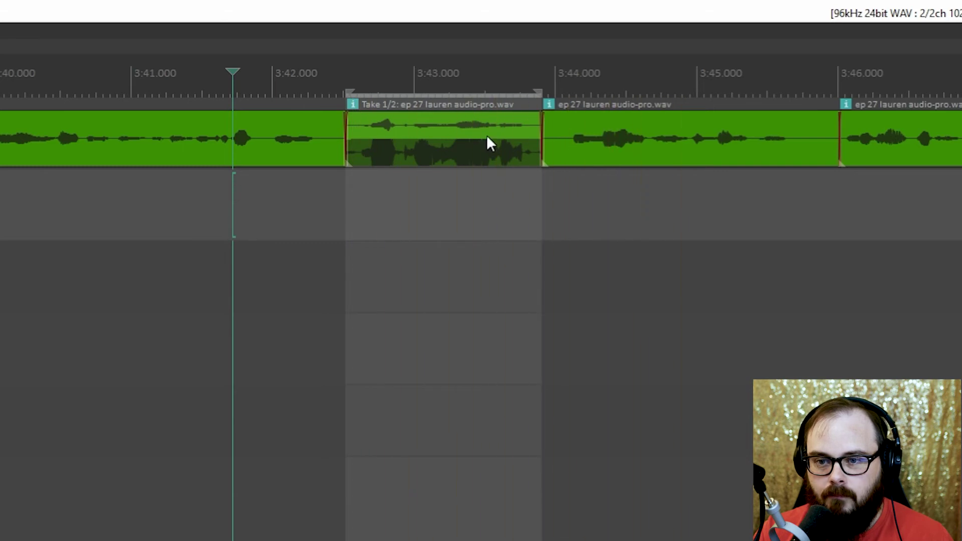
Play the boosted copy take, keep it active, then show editor options for the preceding clip
left_click(432, 157)
left_click(100, 211)
key("space")
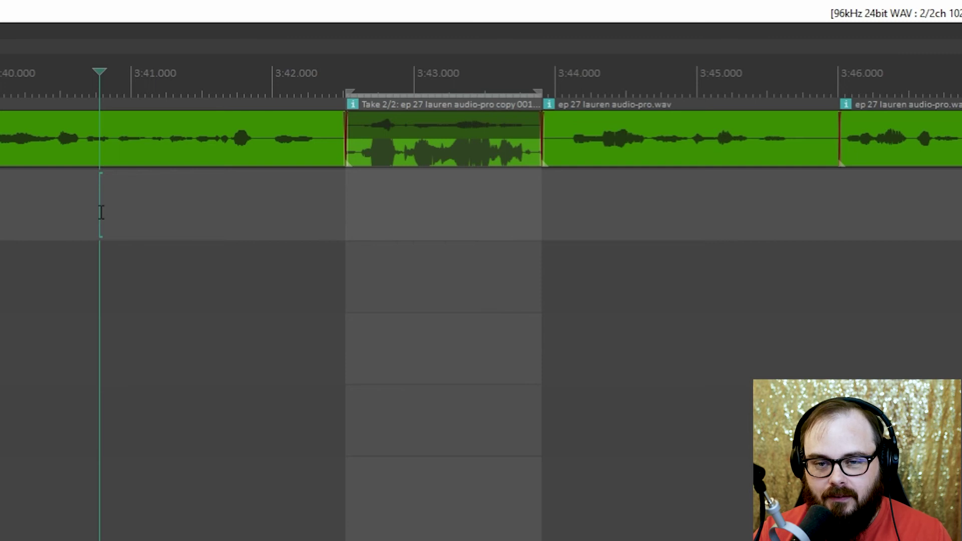
right_click(69, 141)
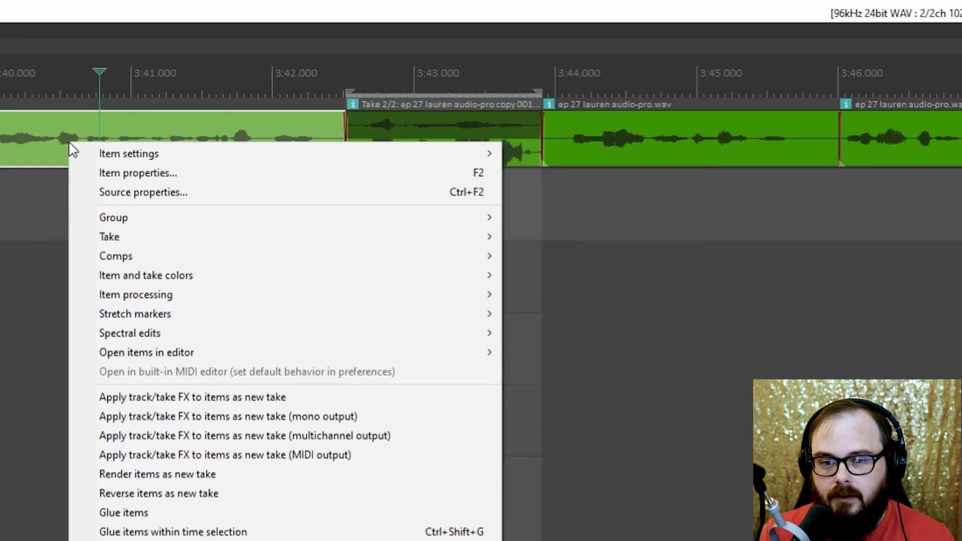
mouse_move(128, 356)
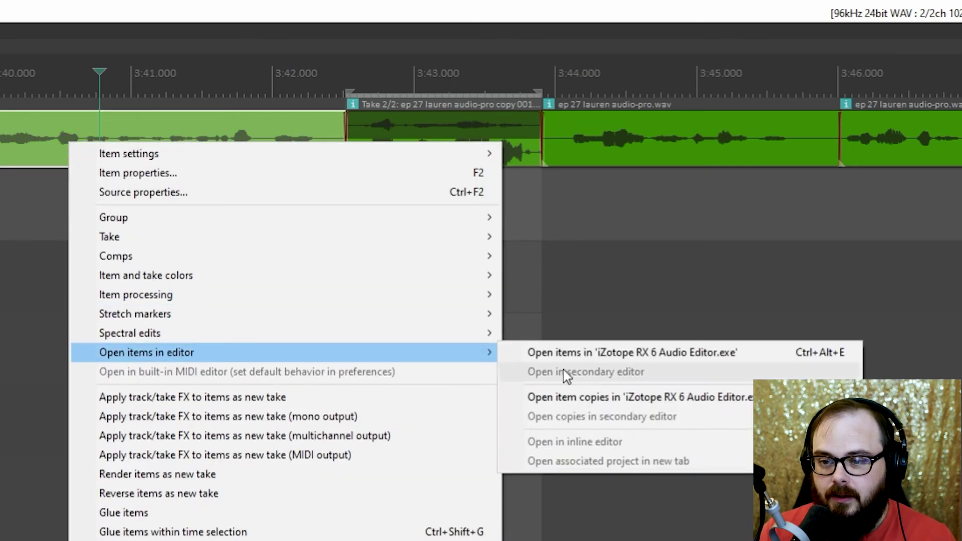